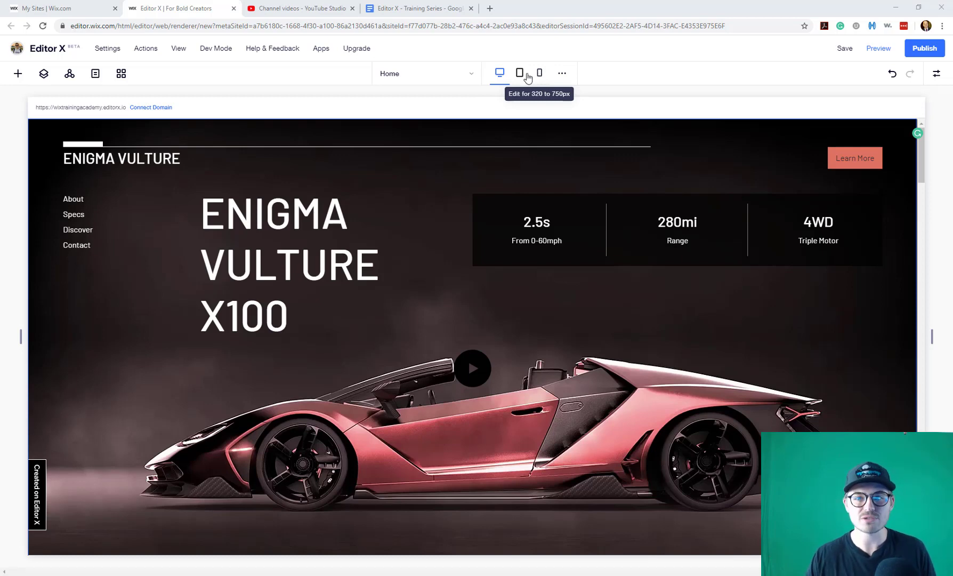
Preview the landing page at tablet width, then at the 320–750 px mobile breakpoint.
{"action": "left_click", "coordinate": [521, 73]}
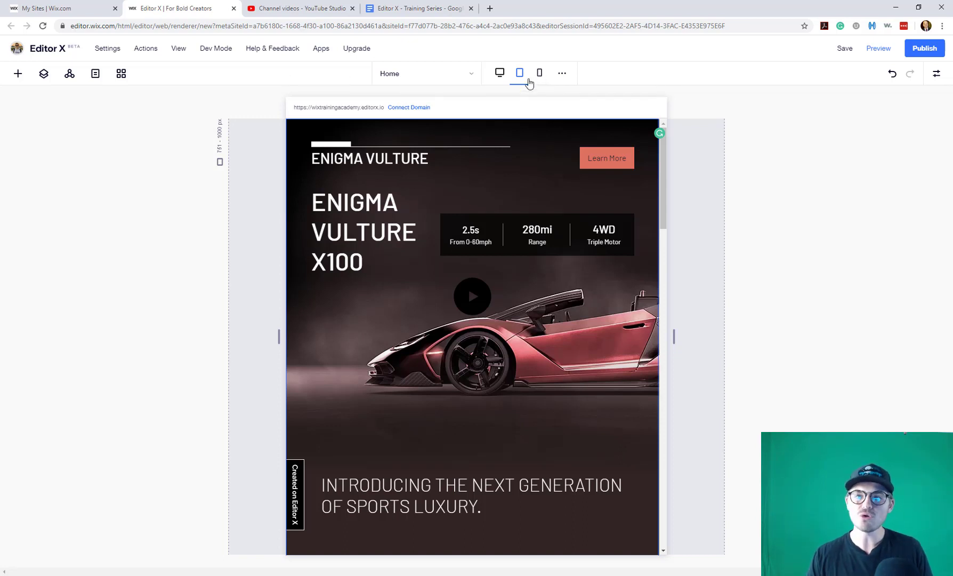
{"action": "left_click", "coordinate": [540, 73]}
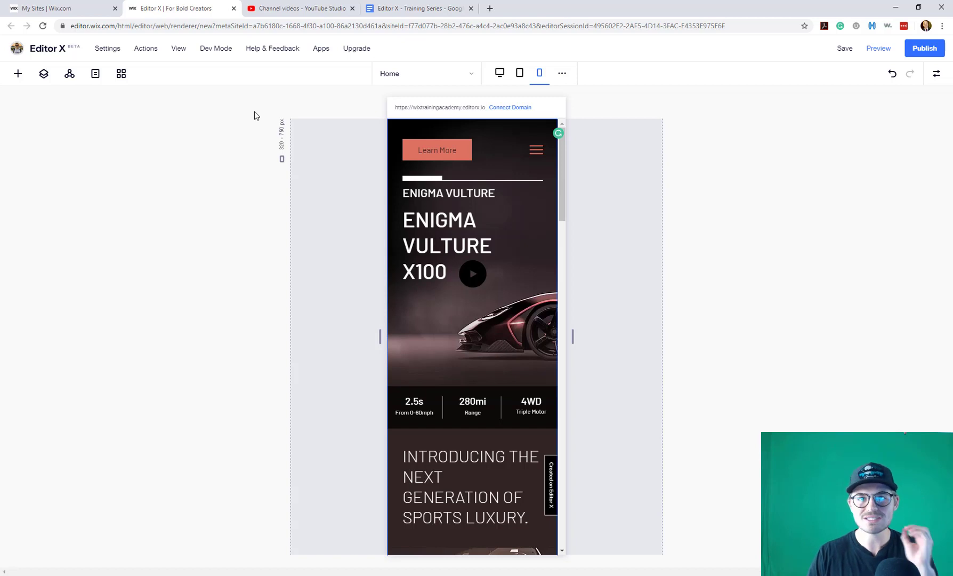
Add a new breakpoint at 325 px, then change its limit to 500 px, creating a 320–500 px range.
{"action": "left_click", "coordinate": [561, 79]}
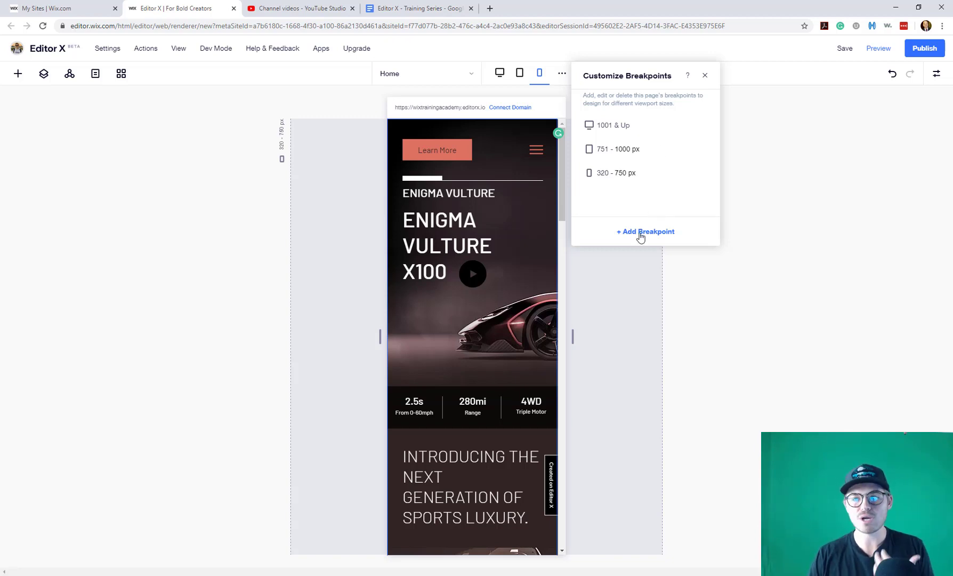
{"action": "mouse_move", "coordinate": [640, 148]}
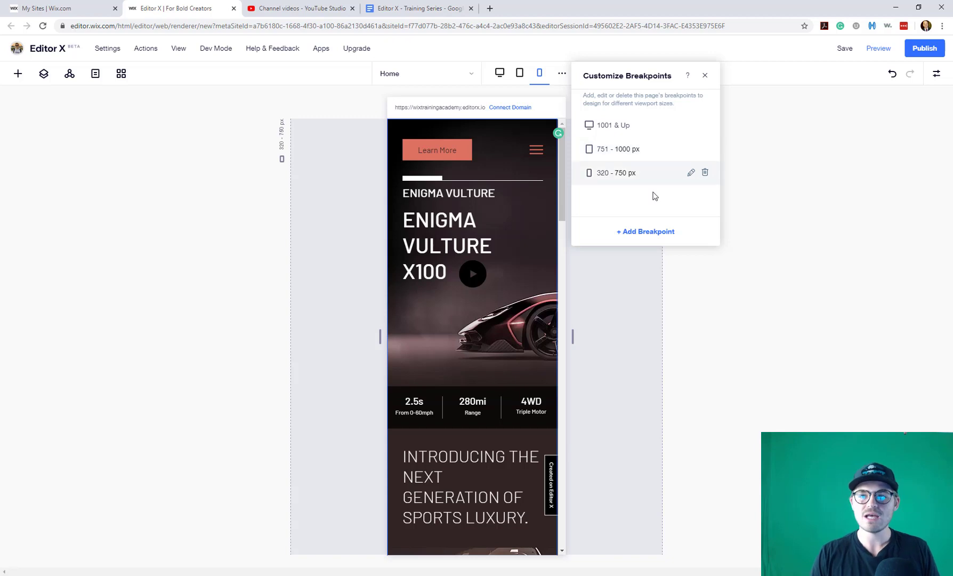
{"action": "left_click", "coordinate": [656, 233]}
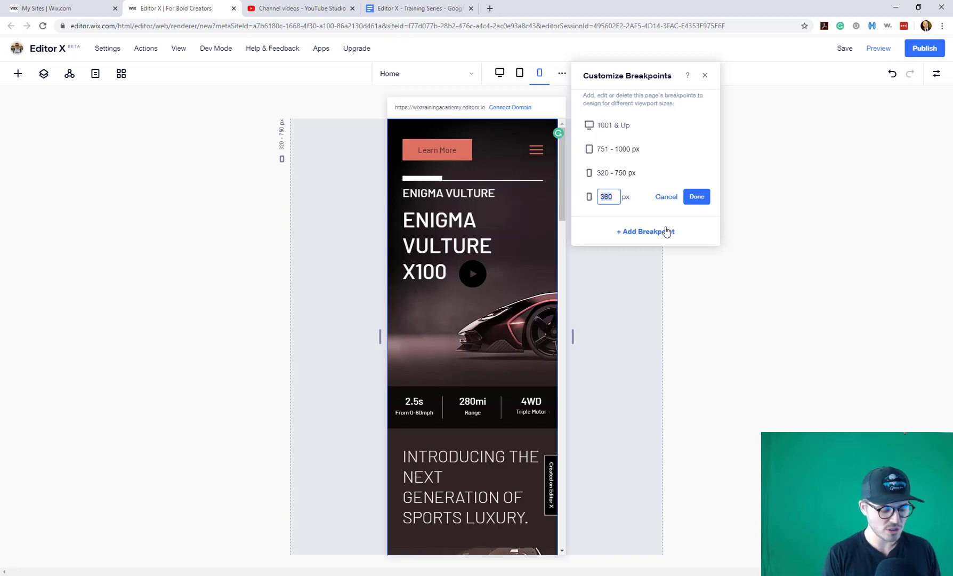
{"action": "type", "text": "325"}
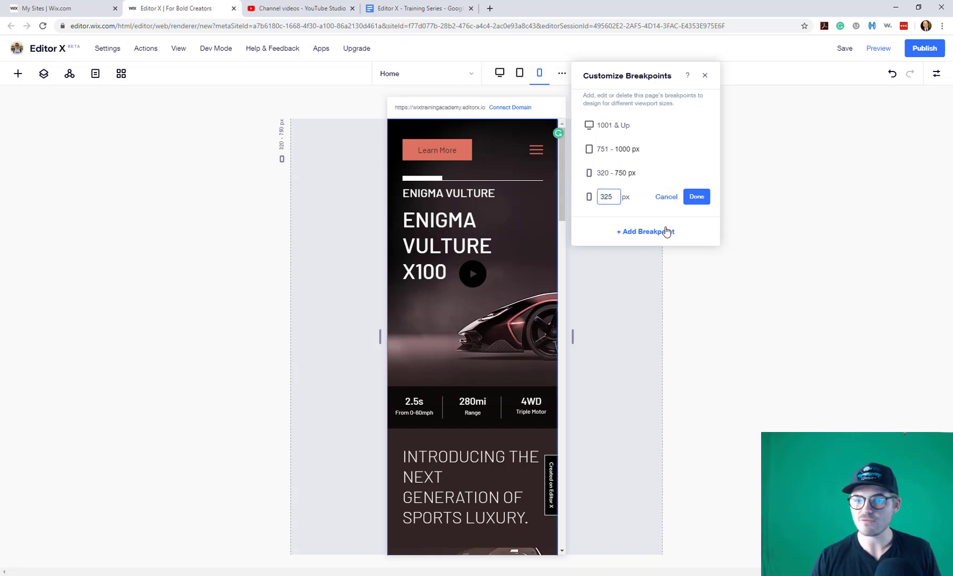
{"action": "left_click", "coordinate": [692, 199]}
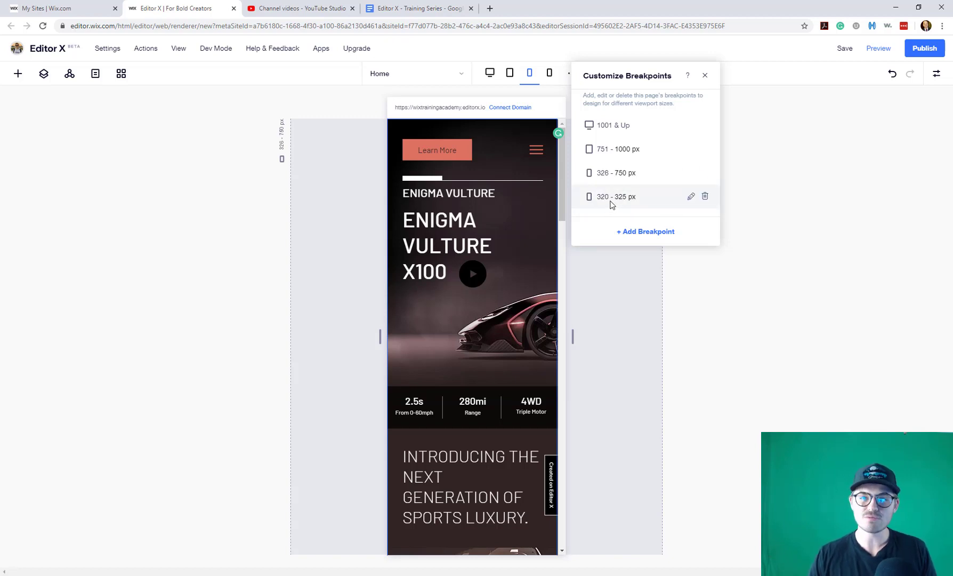
{"action": "left_click", "coordinate": [692, 198]}
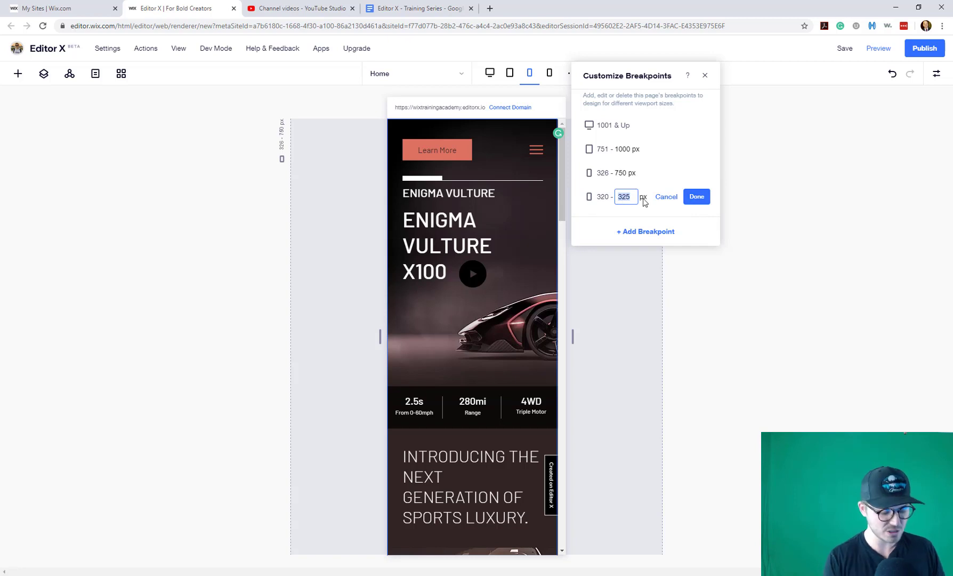
{"action": "type", "text": "500"}
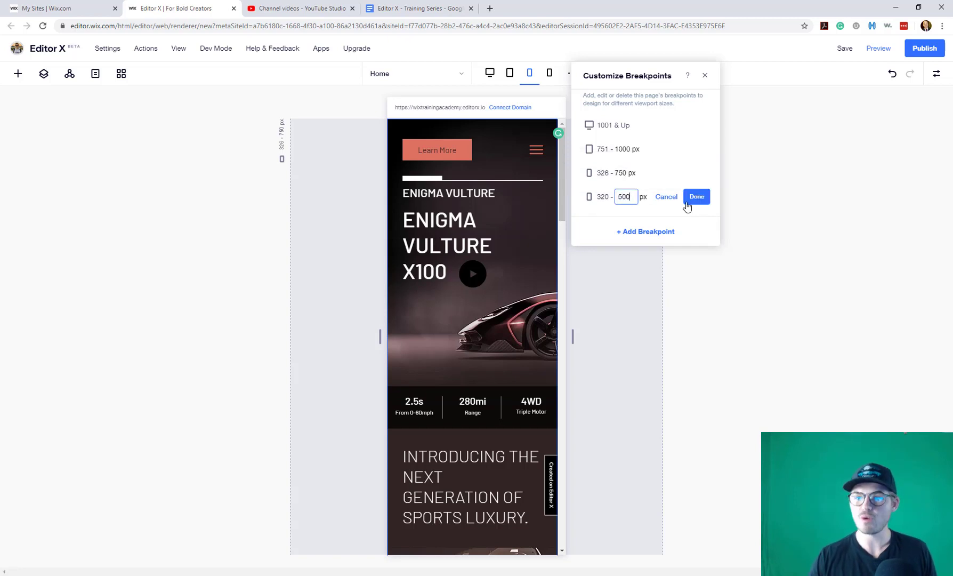
{"action": "left_click", "coordinate": [696, 197]}
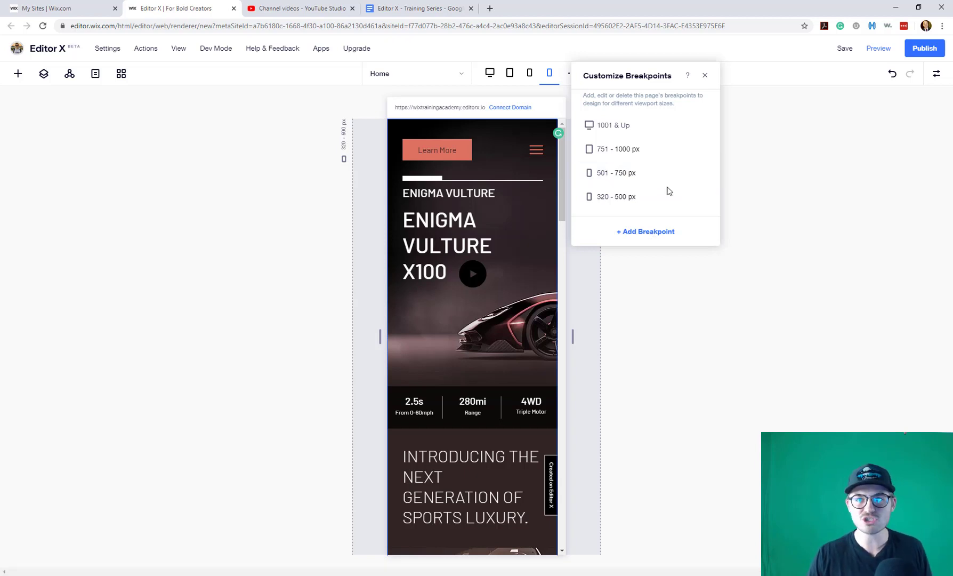
Close breakpoint settings and cycle through 501–750, 751–1000 and desktop views, ending on 320–500 px.
{"action": "left_click", "coordinate": [706, 75]}
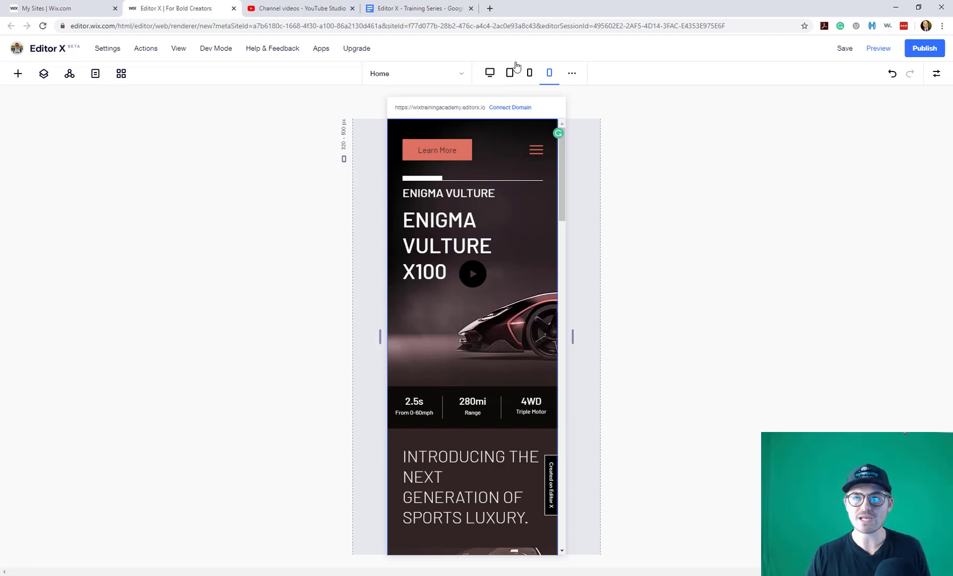
{"action": "left_click", "coordinate": [530, 74]}
{"action": "left_click", "coordinate": [507, 75]}
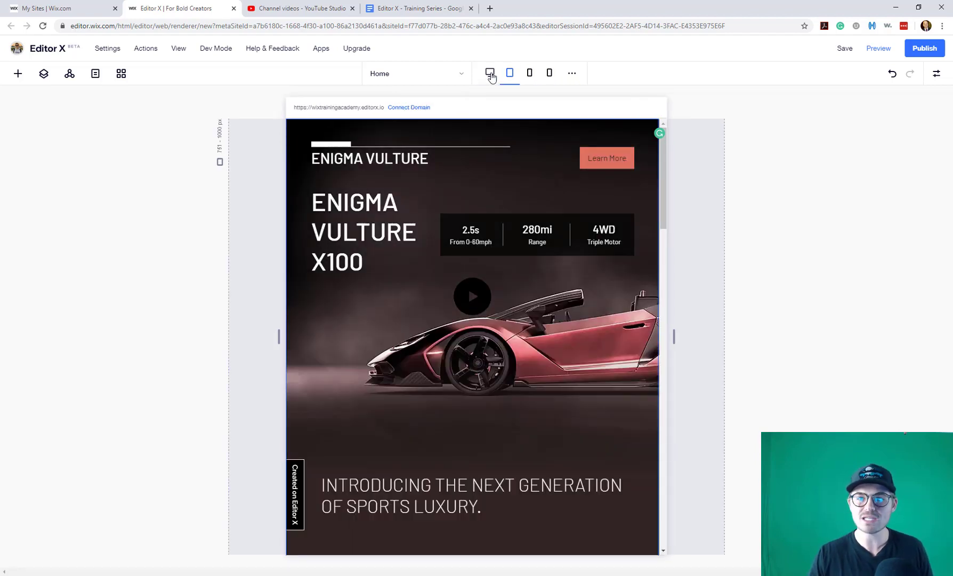
{"action": "left_click", "coordinate": [490, 73]}
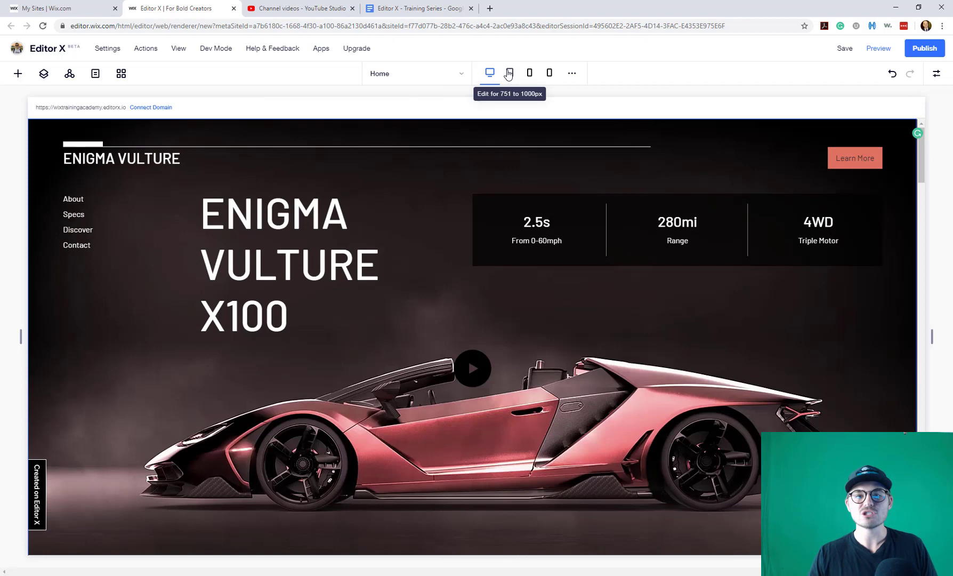
{"action": "left_click", "coordinate": [549, 73]}
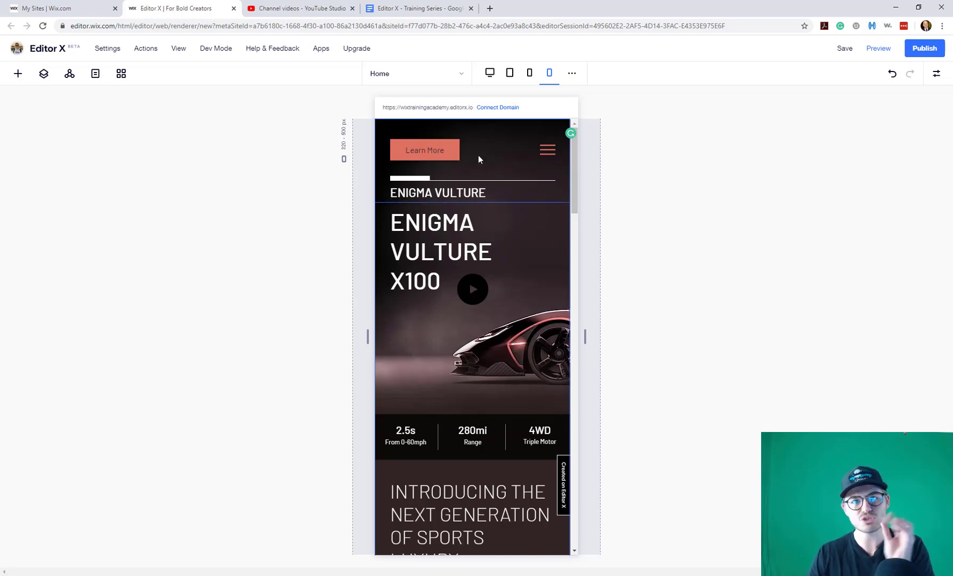
Shift the 'Introducing next generation' heading about 50 px to the right.
{"action": "scroll", "coordinate": [509, 253], "scroll_direction": "down", "scroll_amount": 5}
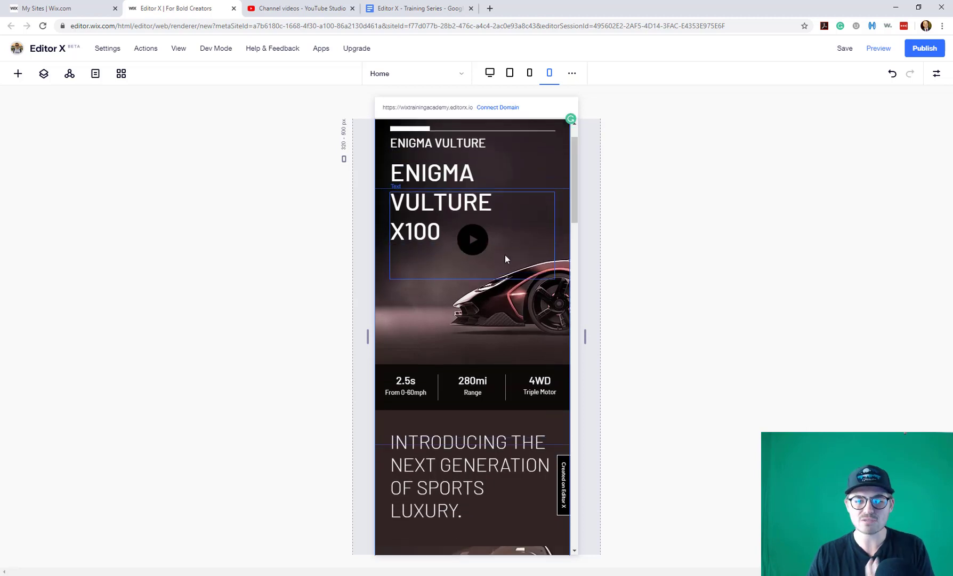
{"action": "left_click", "coordinate": [456, 229]}
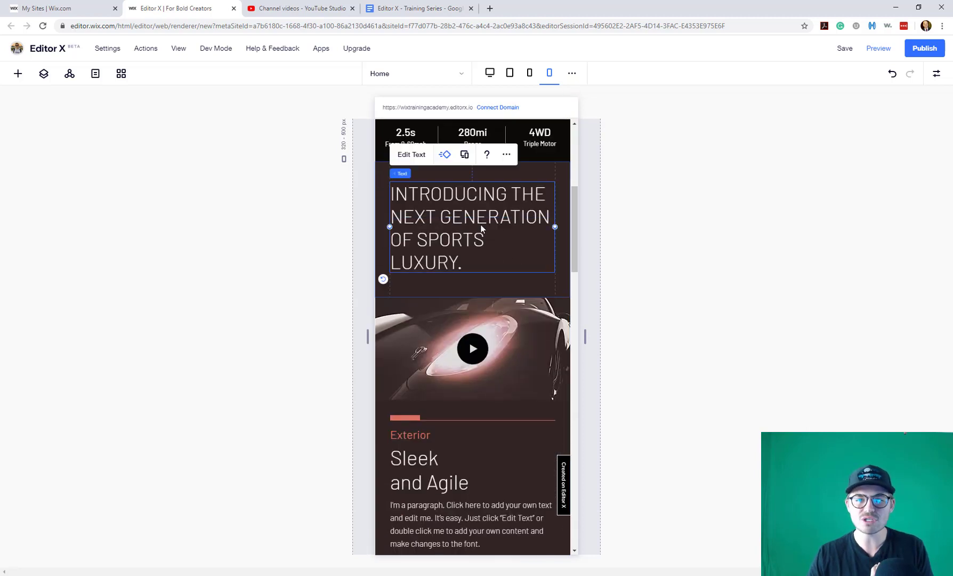
{"action": "left_click_drag", "start_coordinate": [455, 230], "coordinate": [481, 228]}
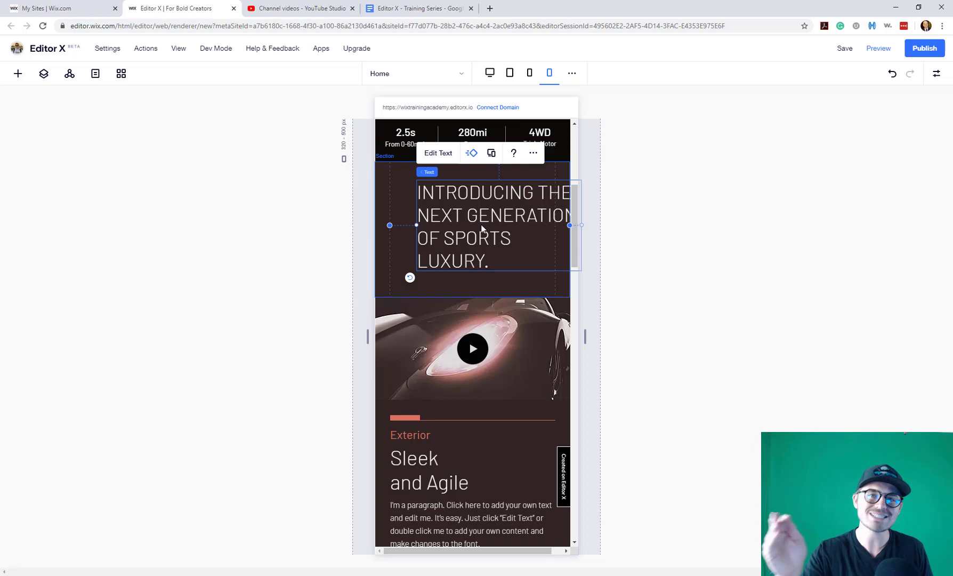
Add a 1200 px breakpoint, splitting desktop into 1201 & Up and 1001–1200 px.
{"action": "left_click", "coordinate": [572, 75]}
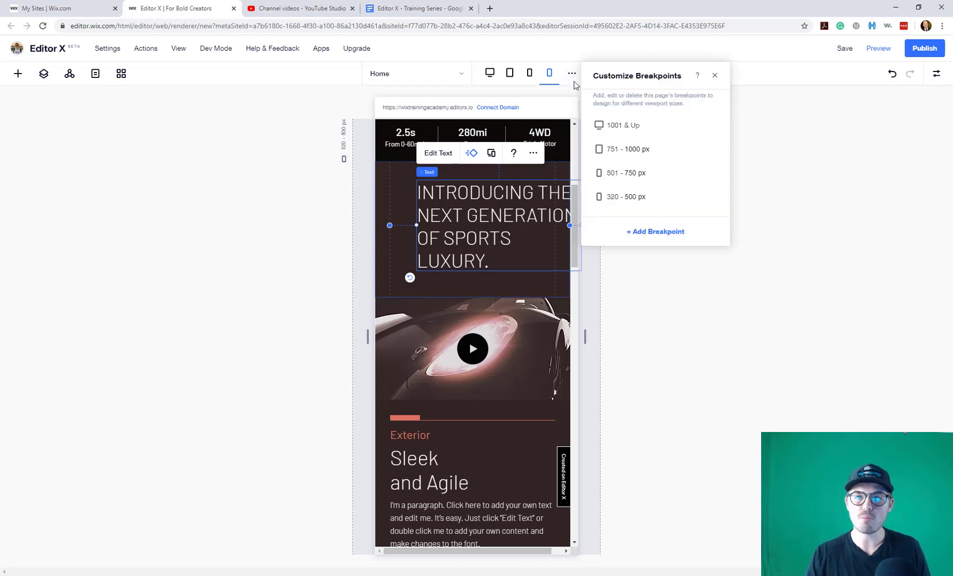
{"action": "left_click", "coordinate": [657, 235]}
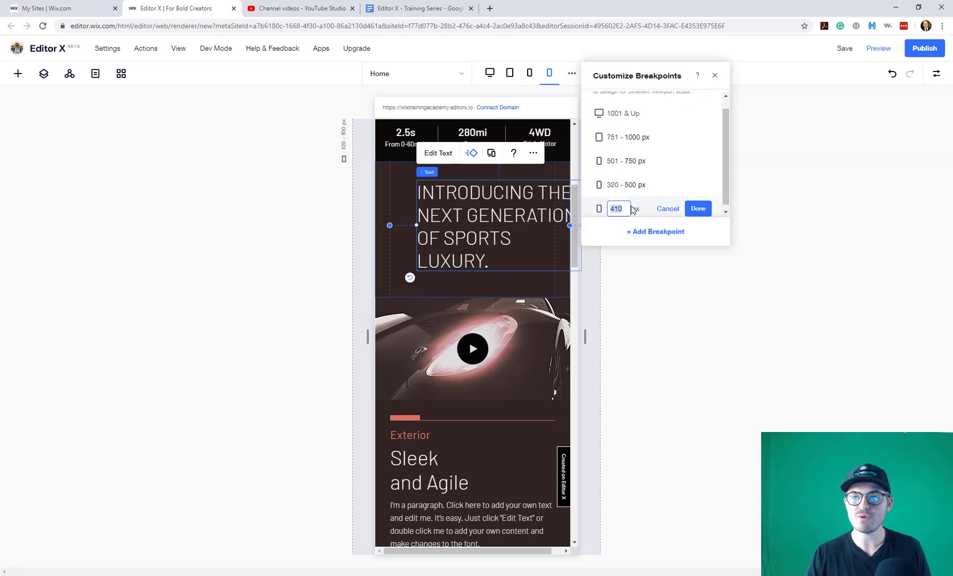
{"action": "type", "text": "1200"}
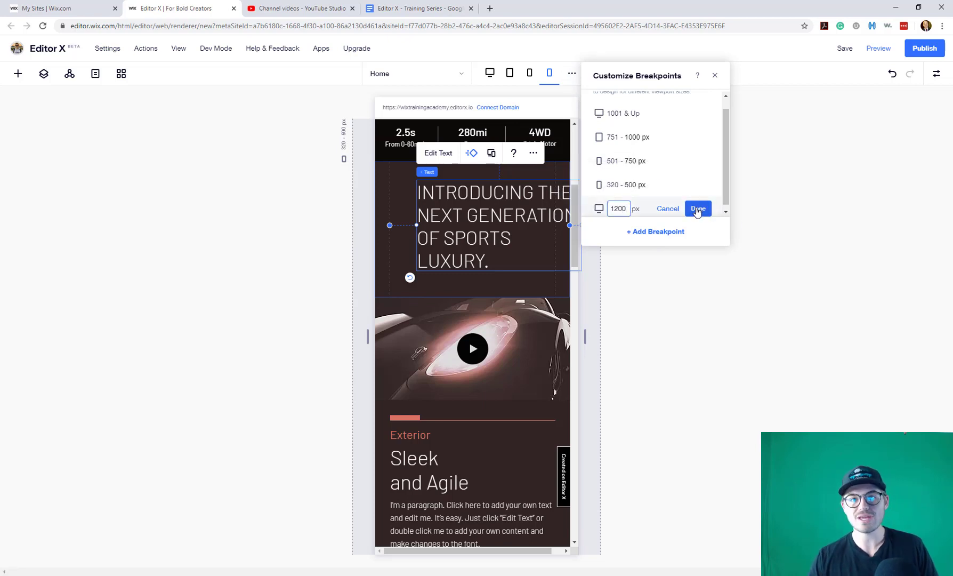
{"action": "left_click", "coordinate": [696, 211]}
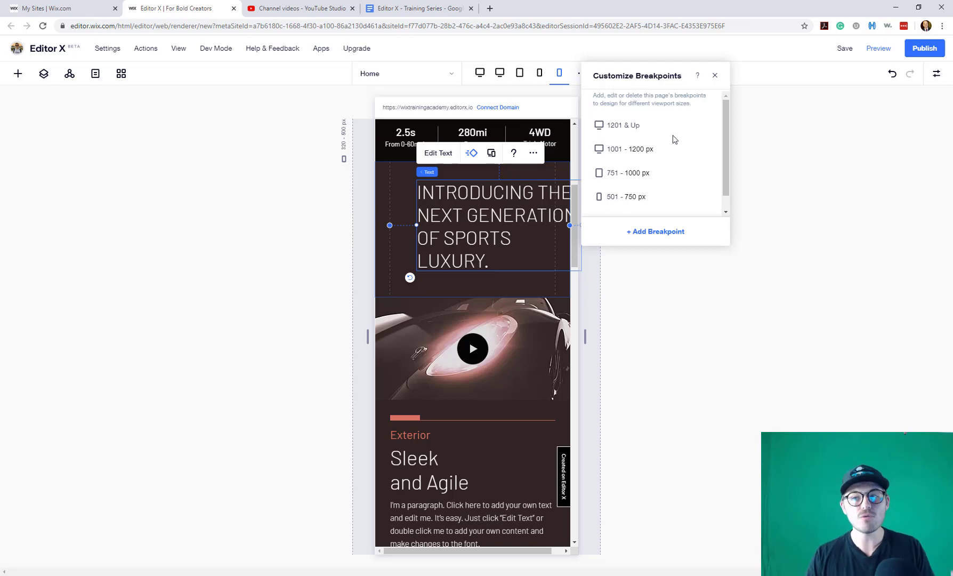
Delete the 320–500 px breakpoint and confirm the removal.
{"action": "scroll", "coordinate": [675, 141], "scroll_direction": "down", "scroll_amount": 1}
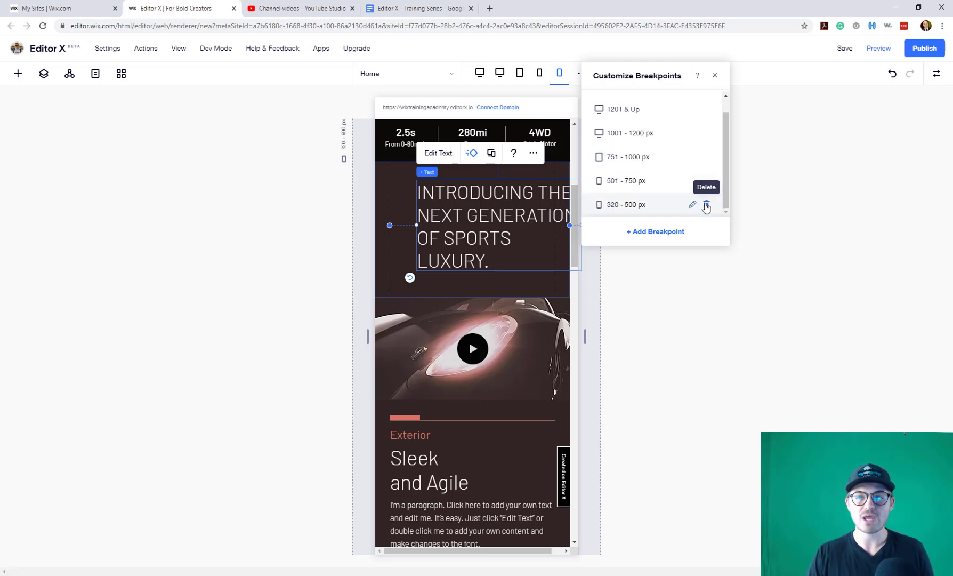
{"action": "left_click", "coordinate": [707, 205]}
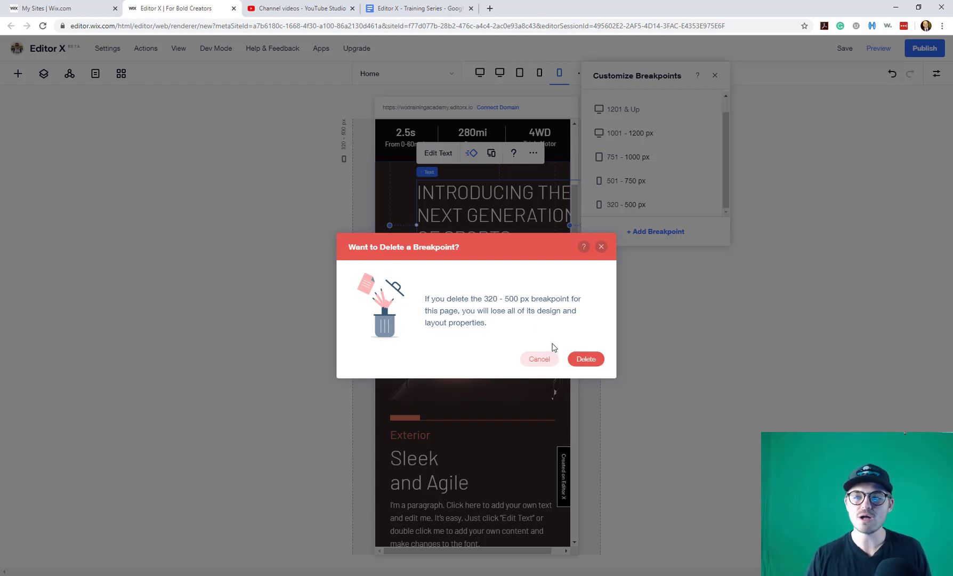
{"action": "left_click", "coordinate": [586, 361]}
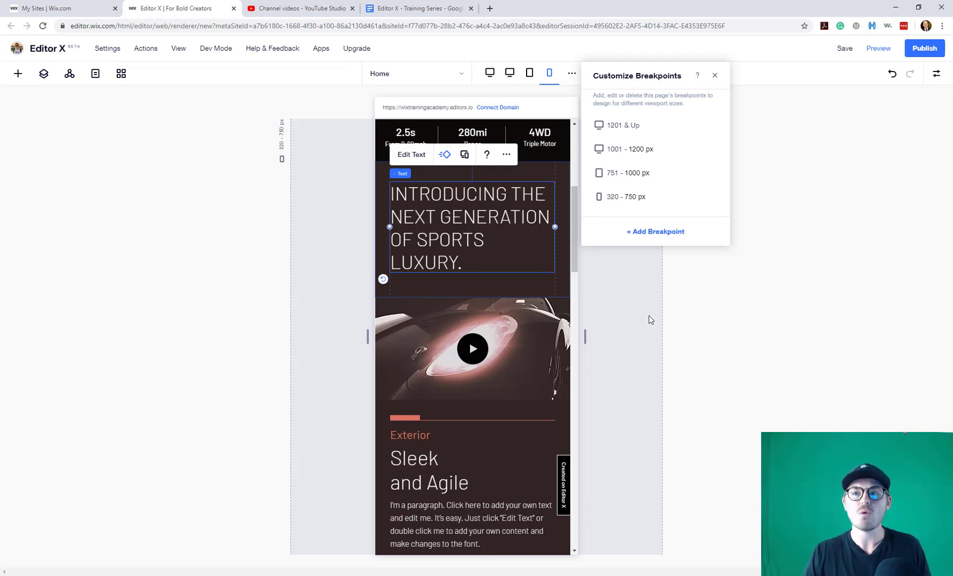
Change the smallest breakpoint's upper limit from 750 to 600 px, then close breakpoint settings.
{"action": "mouse_move", "coordinate": [651, 205]}
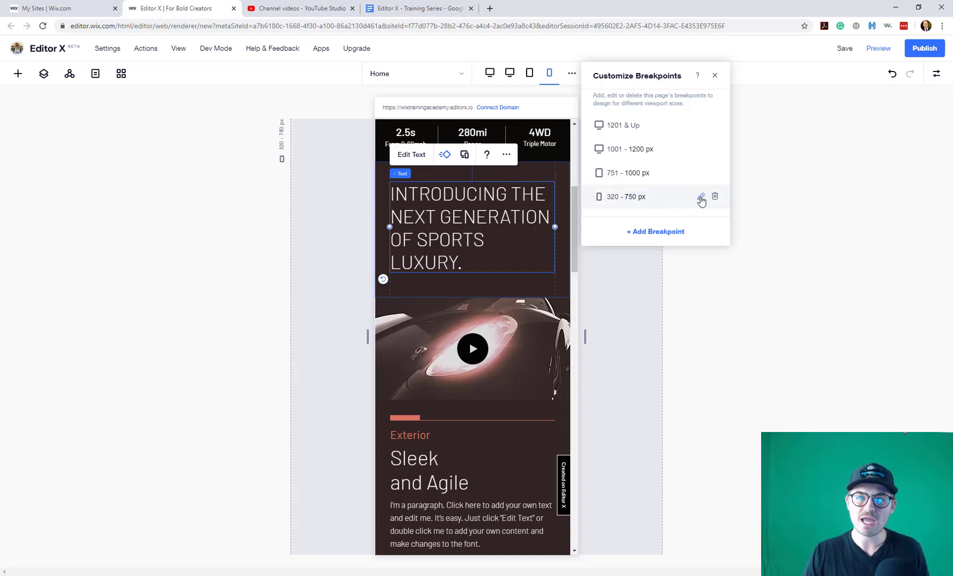
{"action": "left_click", "coordinate": [702, 199]}
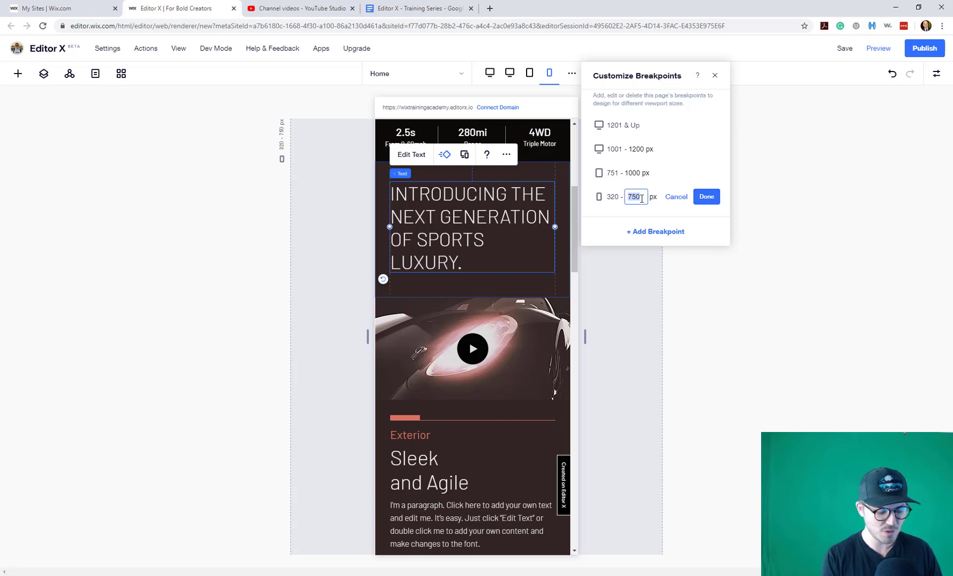
{"action": "type", "text": "600"}
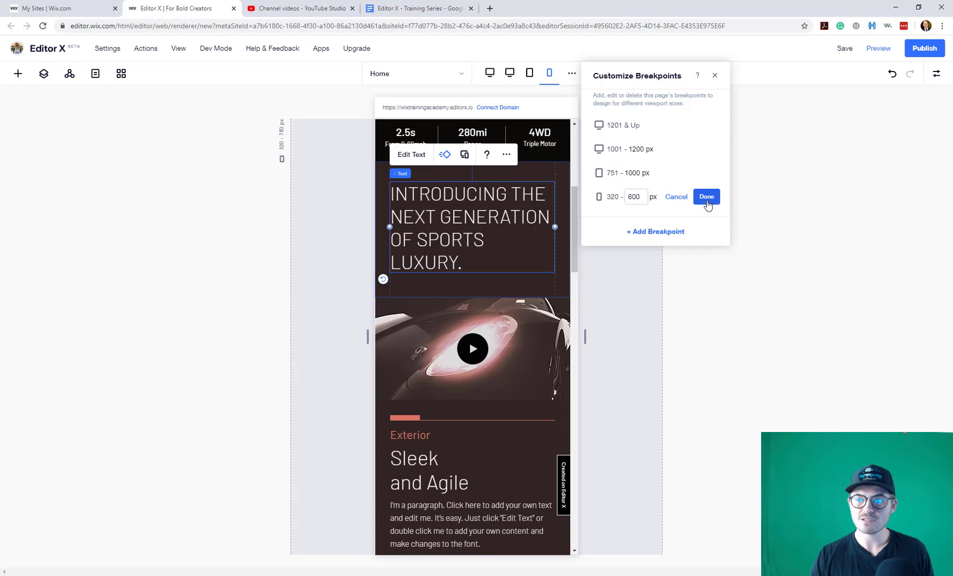
{"action": "left_click", "coordinate": [707, 201]}
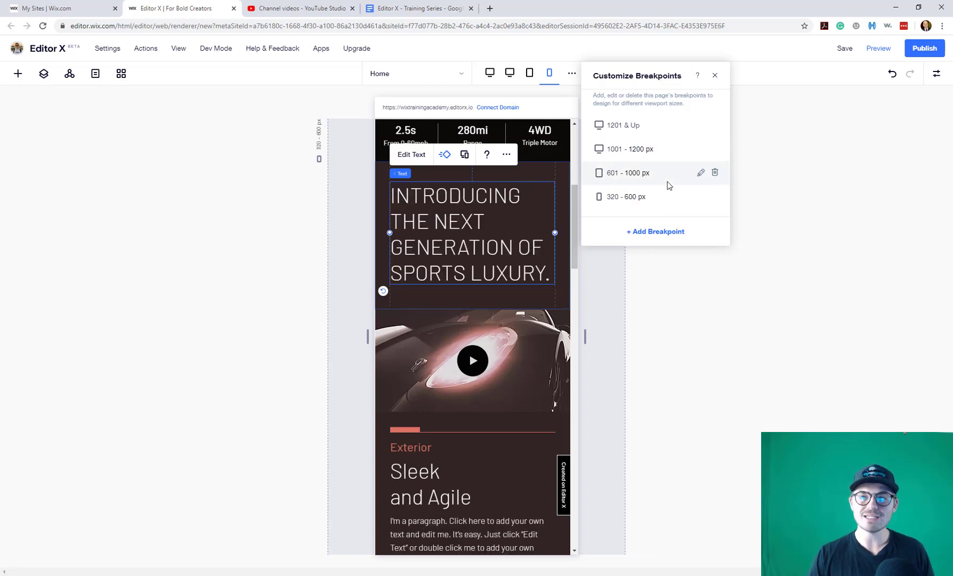
{"action": "left_click", "coordinate": [715, 75]}
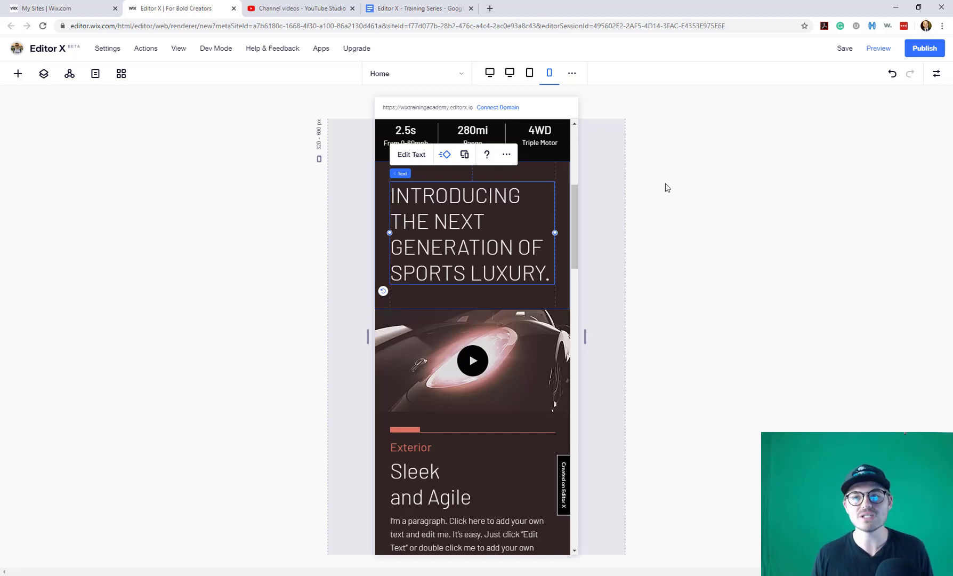
Step through the 601–1000 and 1001–1200 px views to full desktop, scrolled to the top.
{"action": "left_click", "coordinate": [529, 75]}
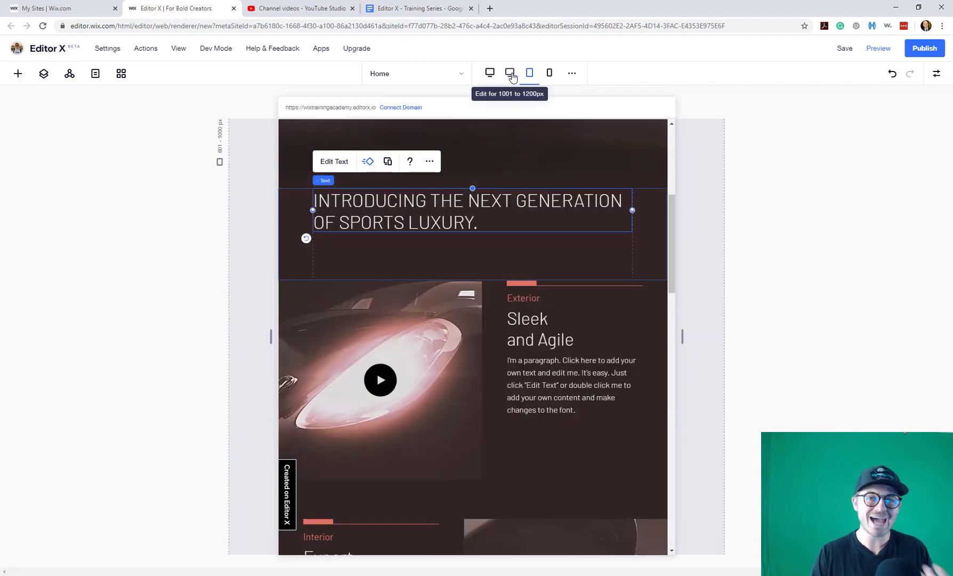
{"action": "left_click", "coordinate": [510, 75]}
{"action": "left_click", "coordinate": [489, 75]}
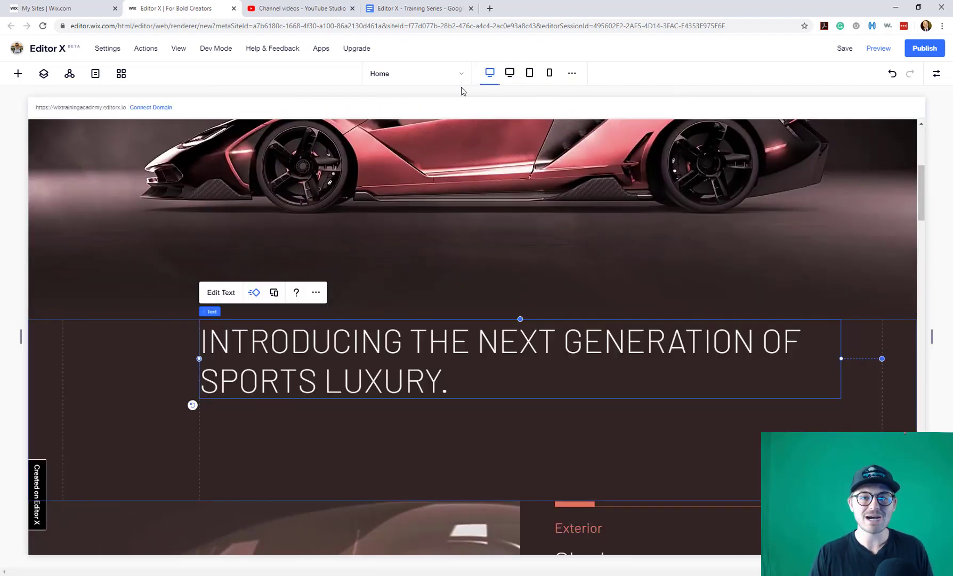
{"action": "scroll", "coordinate": [609, 247], "scroll_direction": "up", "scroll_amount": 6}
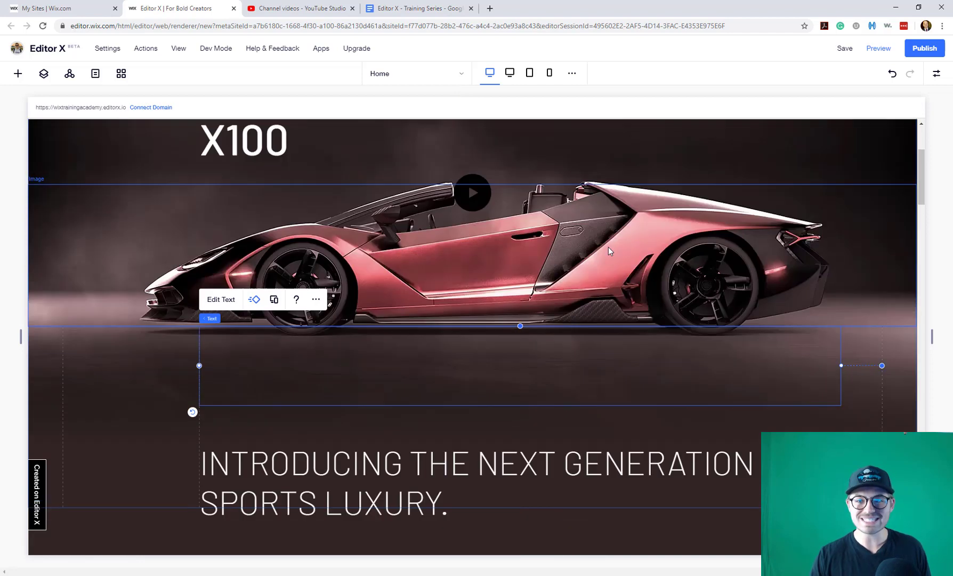